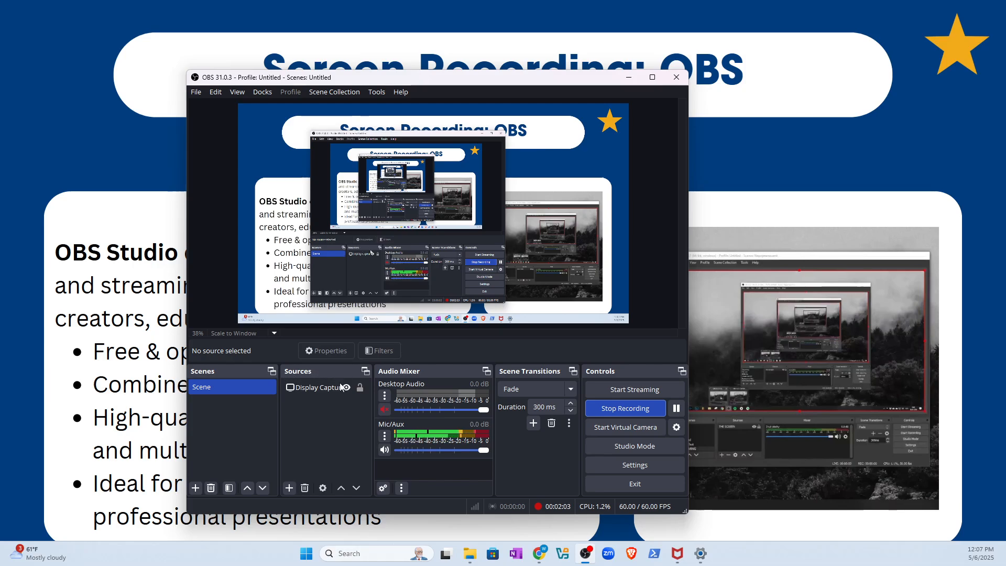
# - Add a new Display Capture source, trying the Sceptre F24 monitor and another monitor as its display
pyautogui.click(289, 488)
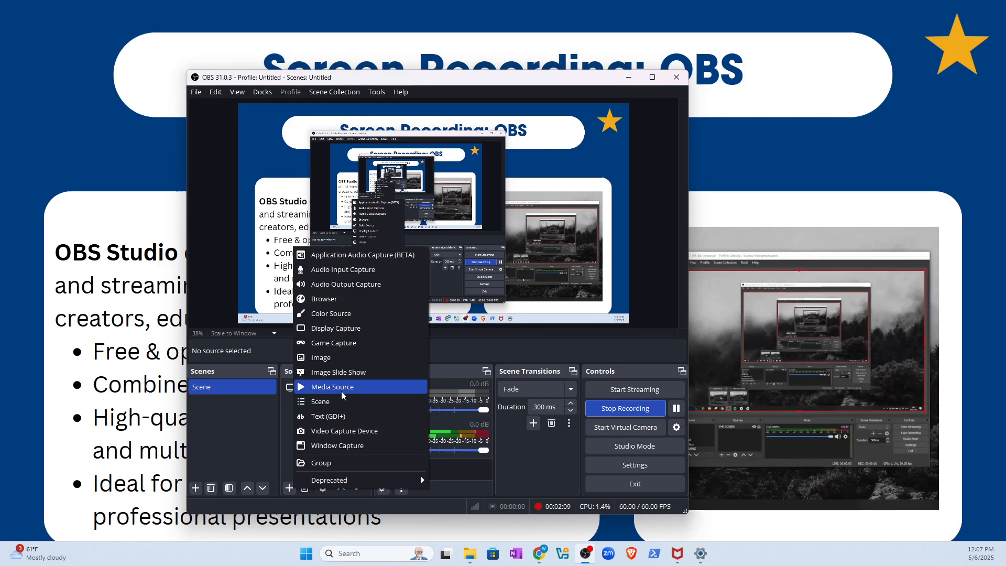
pyautogui.click(338, 328)
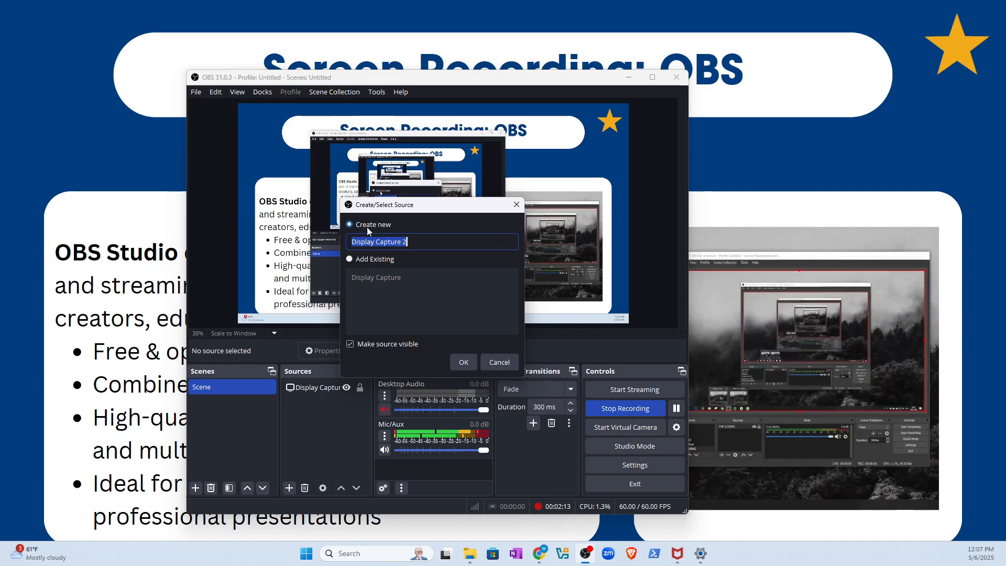
pyautogui.click(464, 362)
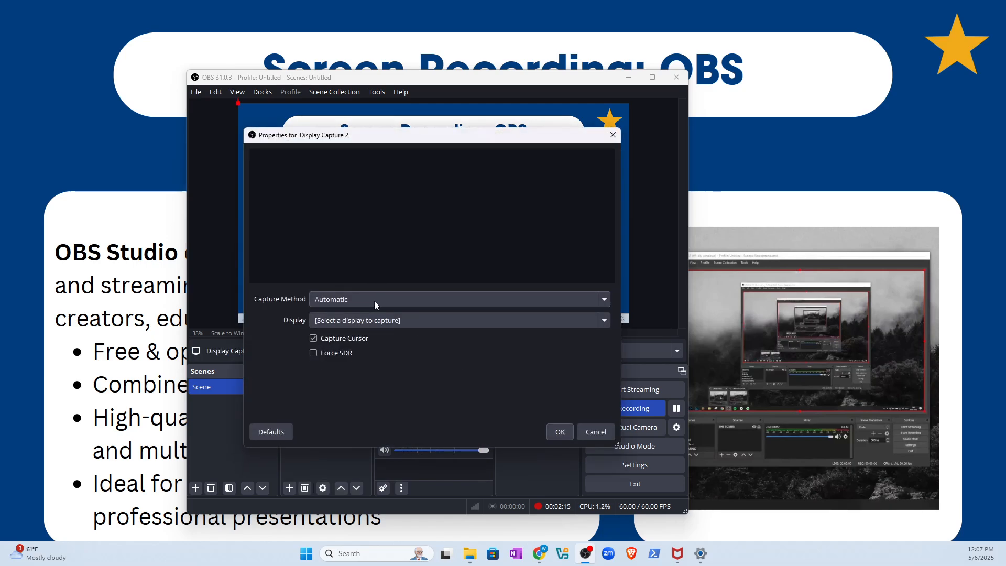
pyautogui.click(401, 321)
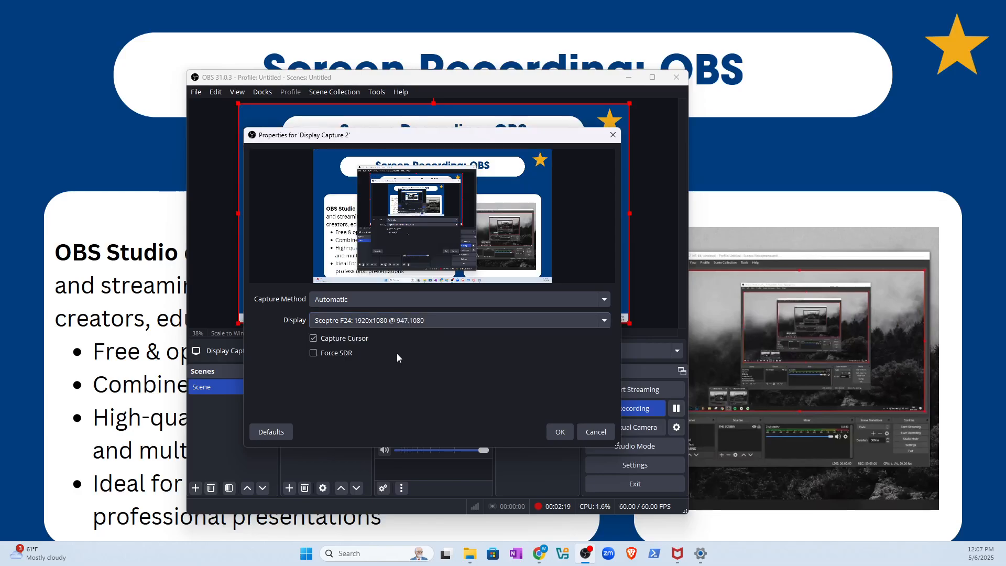
pyautogui.click(401, 319)
pyautogui.click(393, 366)
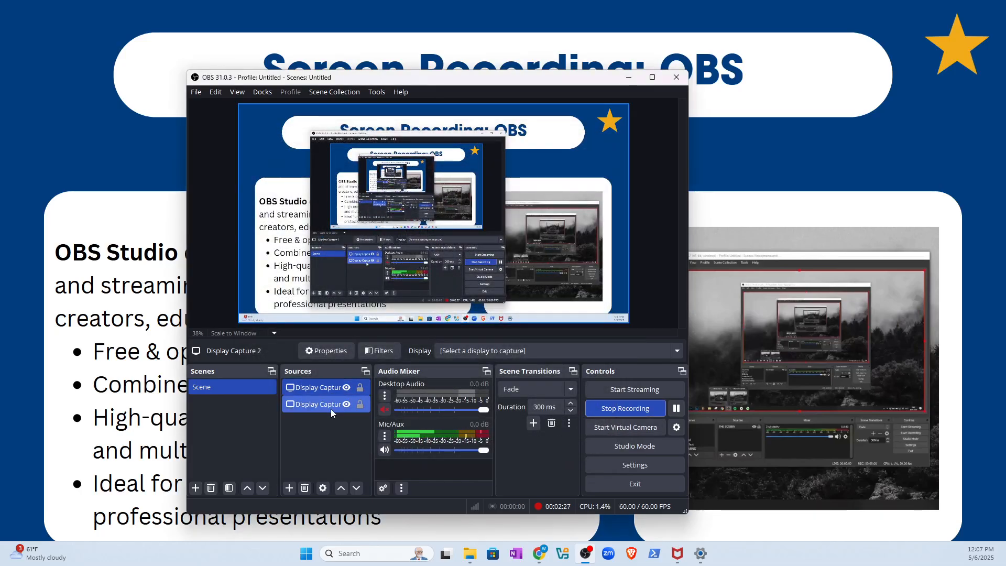
# - Select the original Display Capture source and widen the Sources dock on both sides to show full source names
pyautogui.click(331, 405)
pyautogui.click(332, 388)
pyautogui.click(331, 404)
pyautogui.click(331, 390)
pyautogui.click(329, 406)
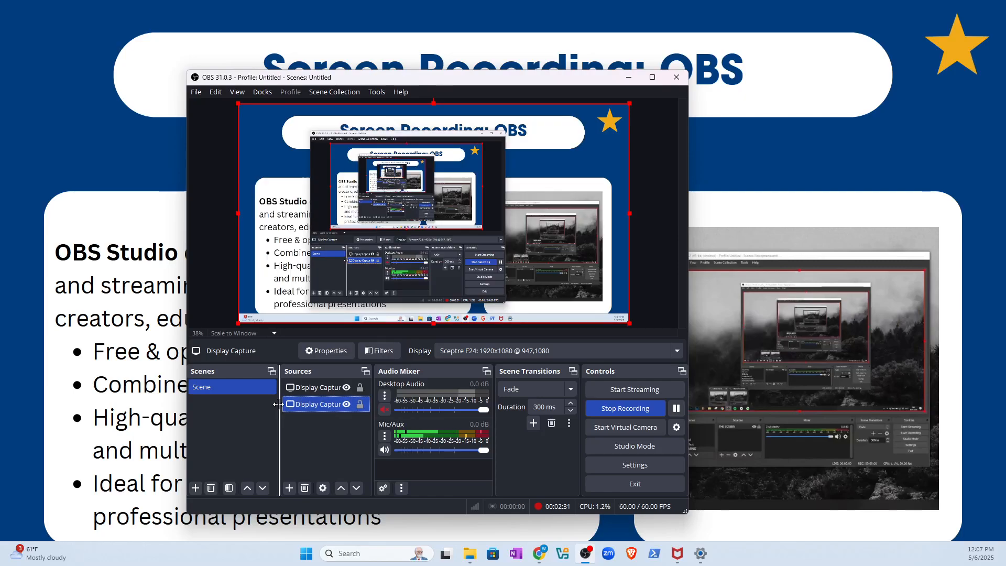
pyautogui.moveTo(372, 395); pyautogui.dragTo(407, 394)
pyautogui.moveTo(278, 390); pyautogui.dragTo(267, 391)
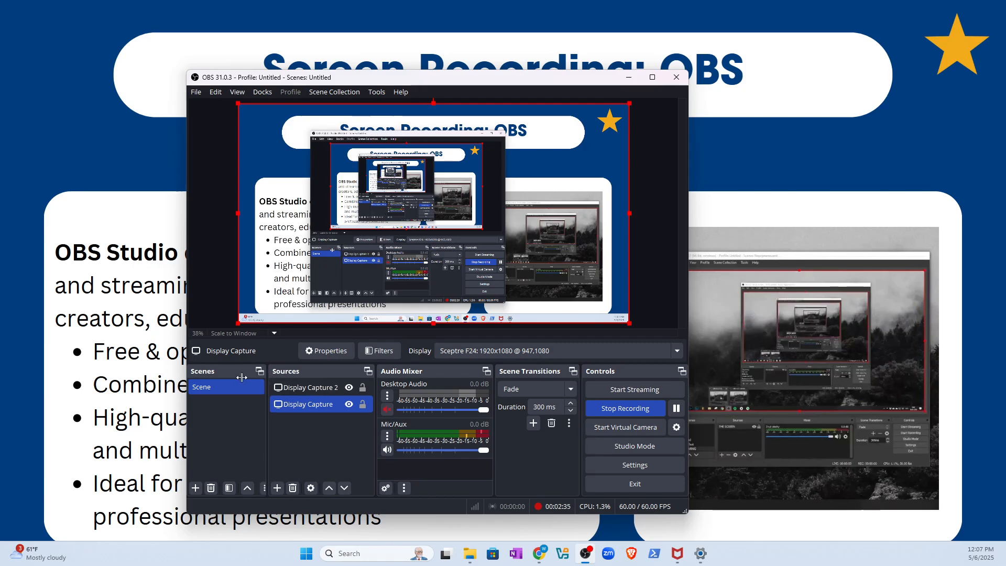
# - Remove the Display Capture 2 source from the scene and confirm the deletion
pyautogui.click(292, 390)
pyautogui.rightClick(320, 392)
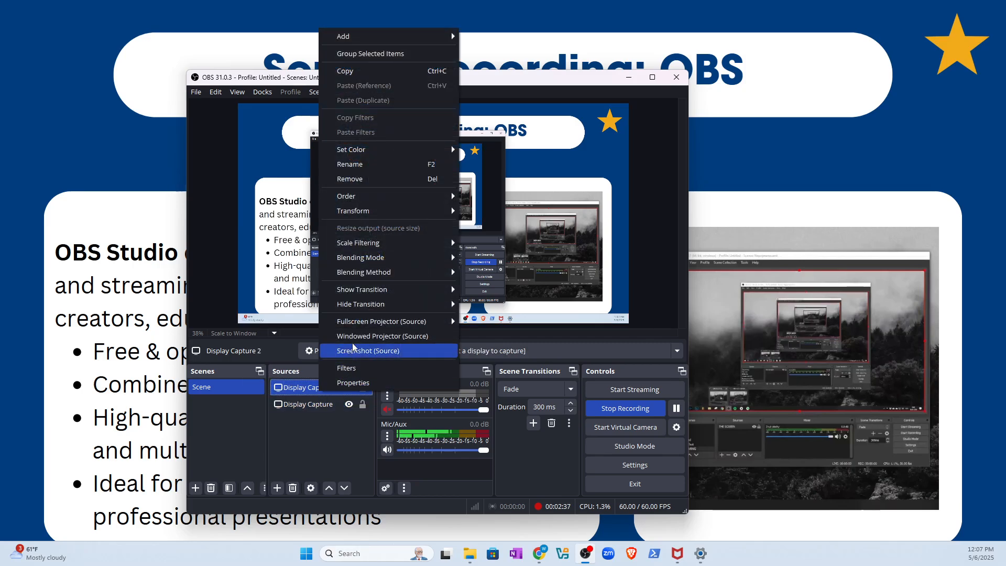
pyautogui.click(352, 179)
pyautogui.click(481, 308)
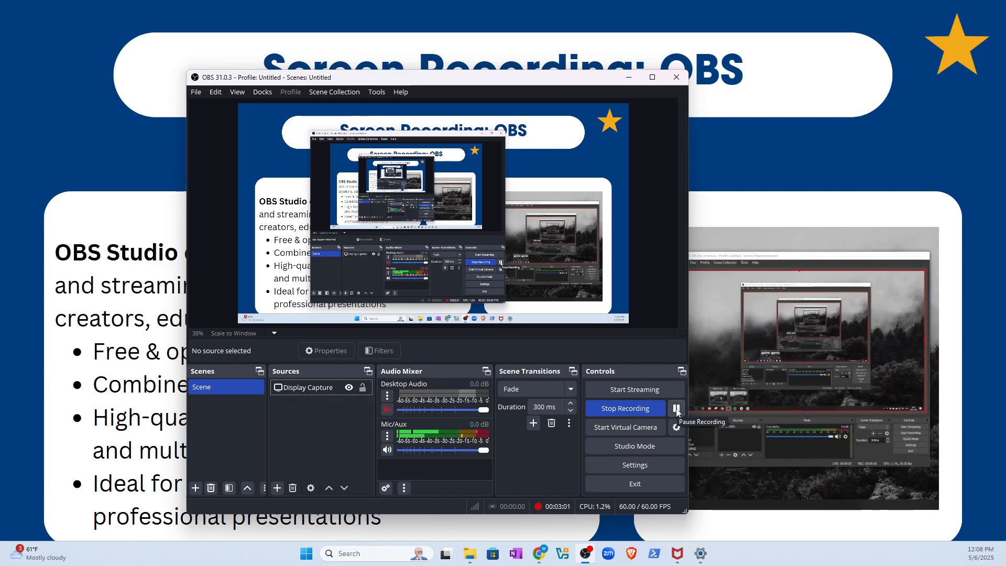
# - Examine the Video, General and Audio settings, including the option to hide OBS windows from capture, and leave the settings
pyautogui.click(626, 467)
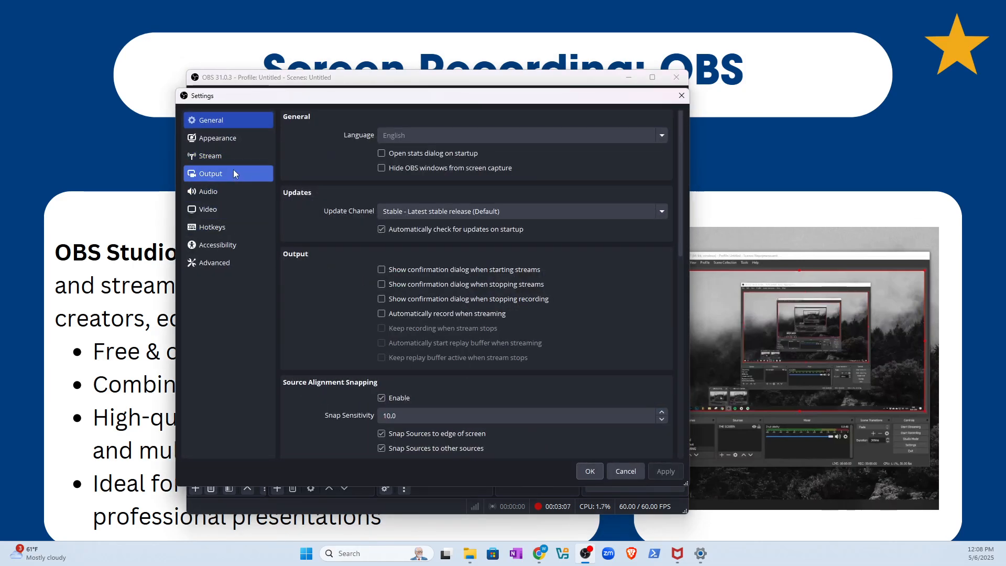
pyautogui.click(226, 209)
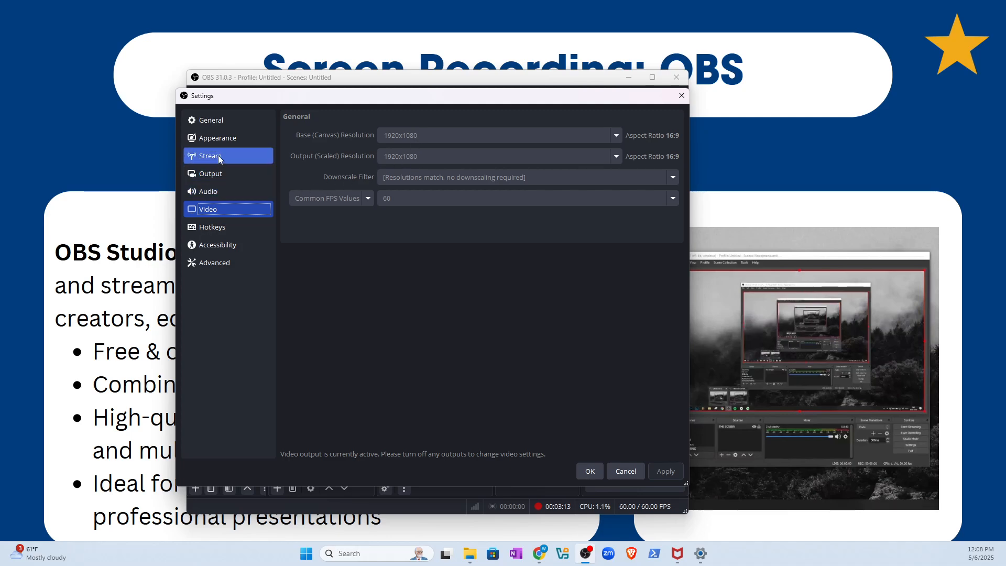
pyautogui.click(229, 120)
pyautogui.scroll(-5, 388, 243)
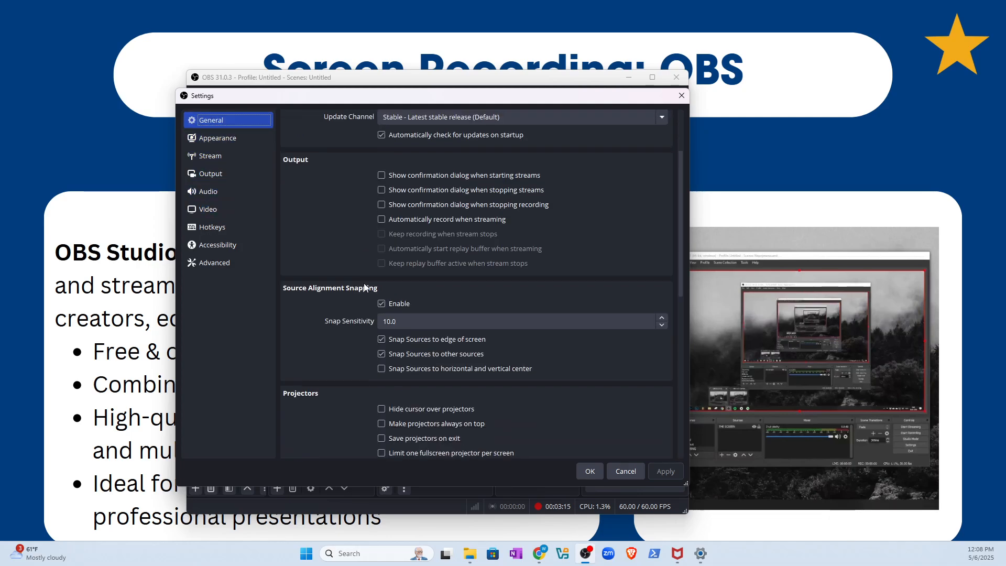
pyautogui.scroll(-10, 355, 295)
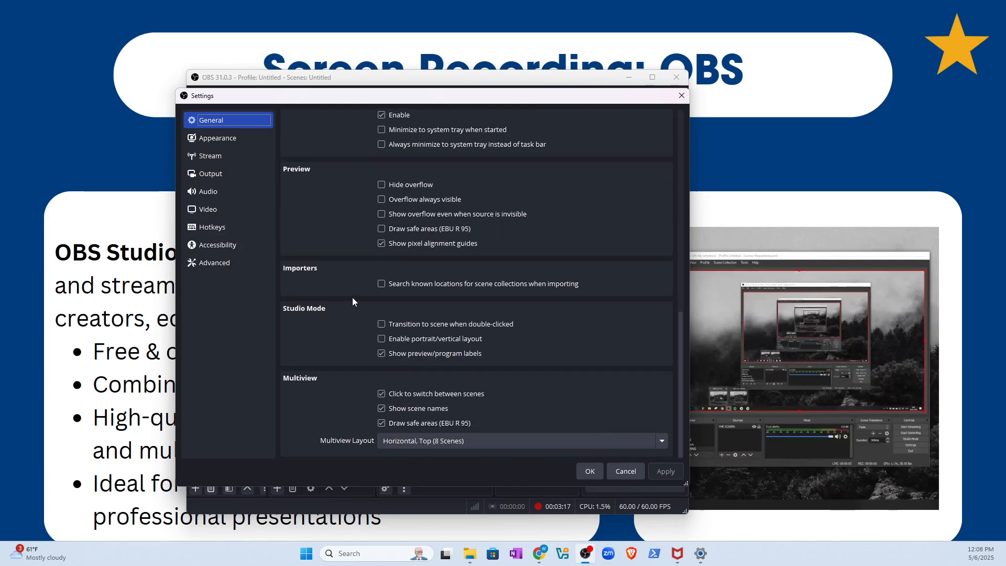
pyautogui.scroll(15, 355, 294)
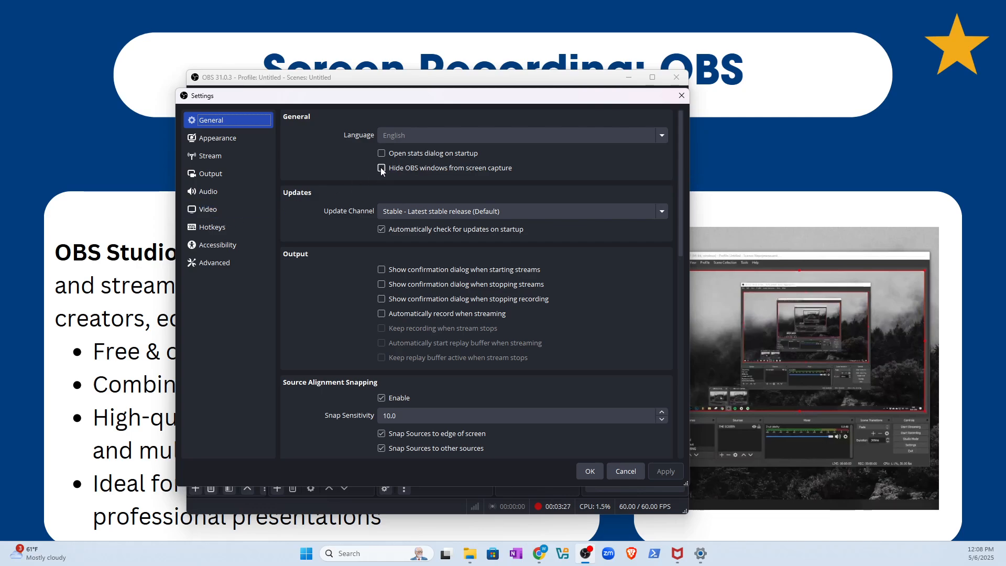
pyautogui.click(234, 193)
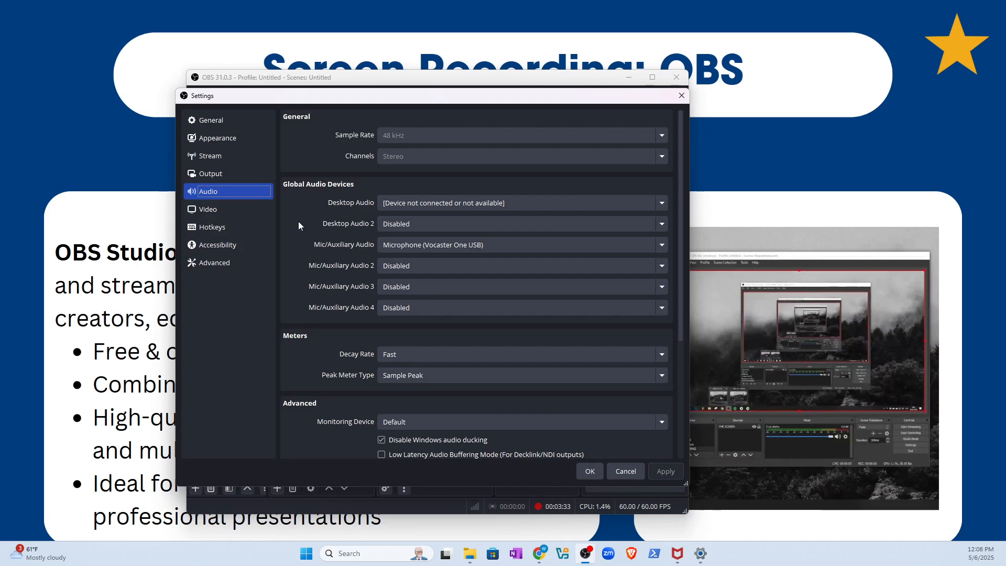
pyautogui.click(682, 95)
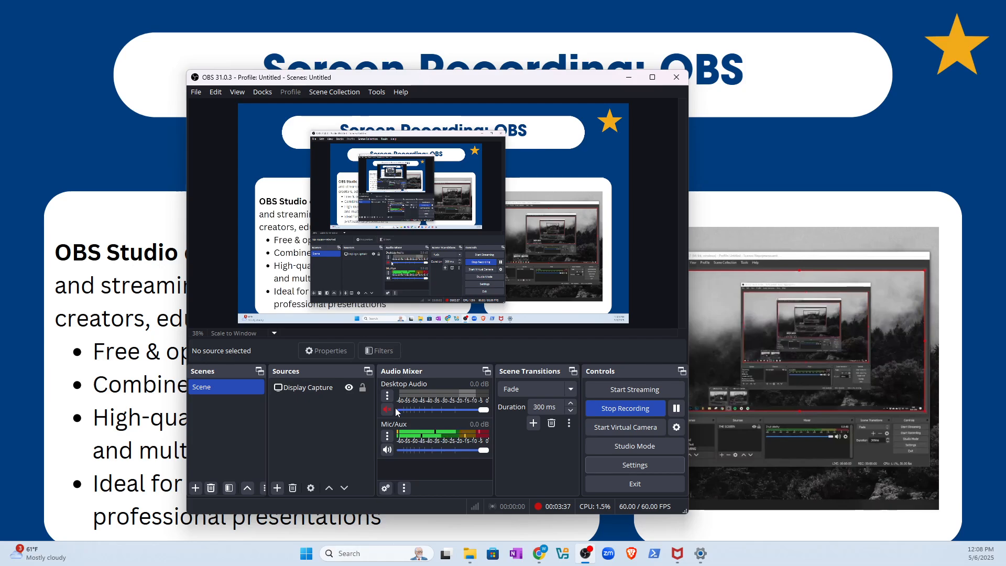
# - Examine the available microphone devices in the Mic/Aux properties and leave without changing the device
pyautogui.click(388, 437)
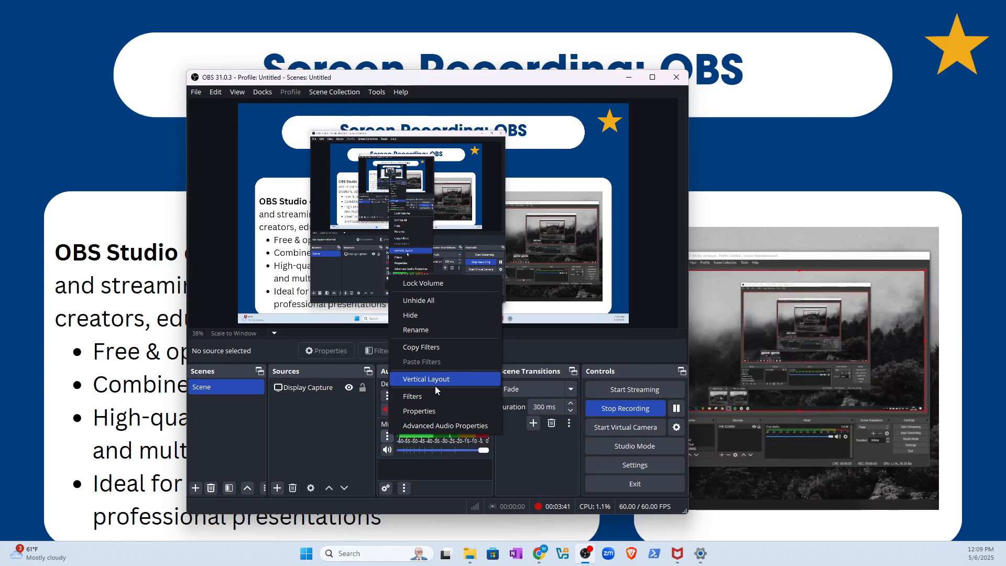
pyautogui.click(419, 411)
pyautogui.click(360, 166)
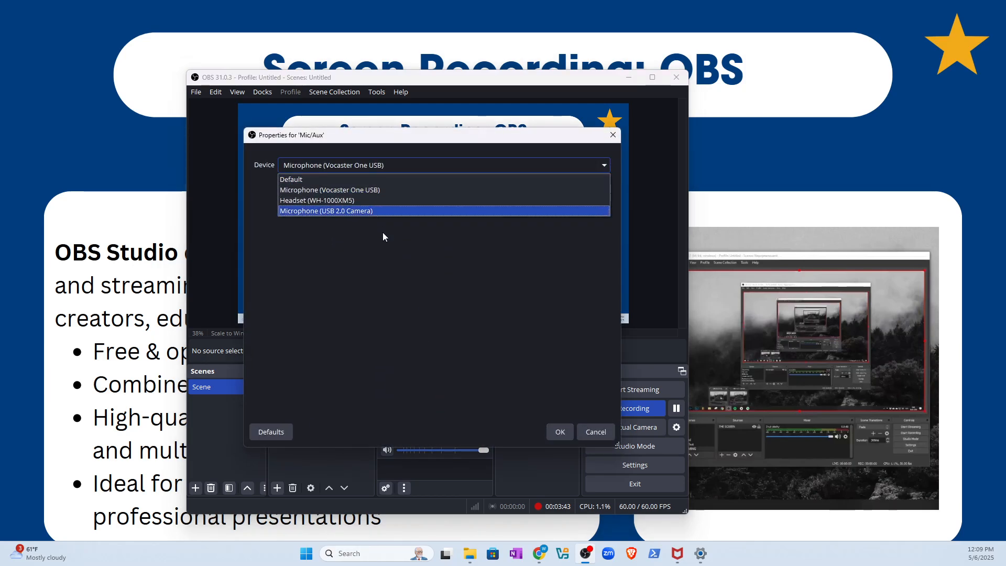
pyautogui.click(594, 433)
pyautogui.click(594, 433)
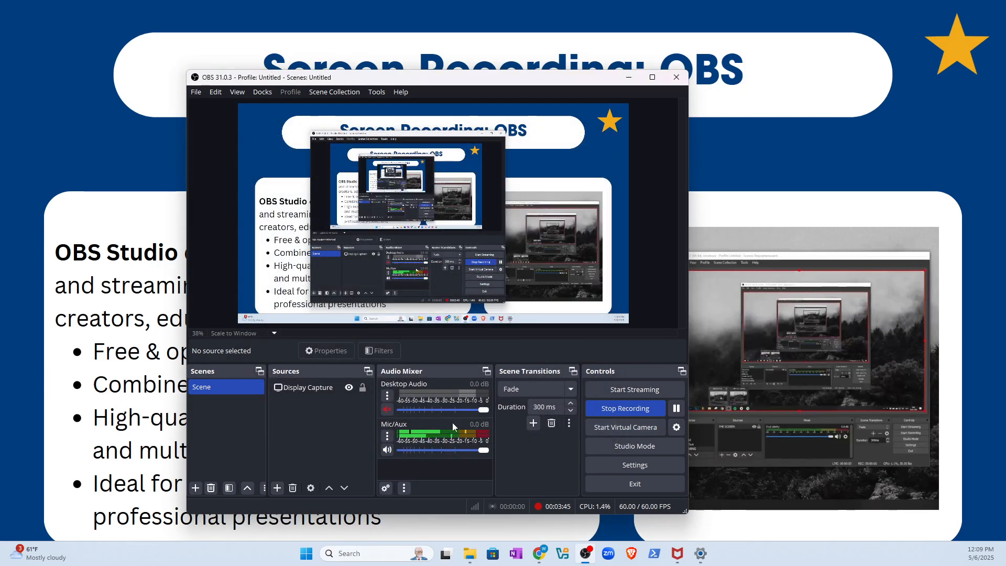
# - Unmute the Desktop Audio channel in the mixer and mute it again
pyautogui.click(387, 410)
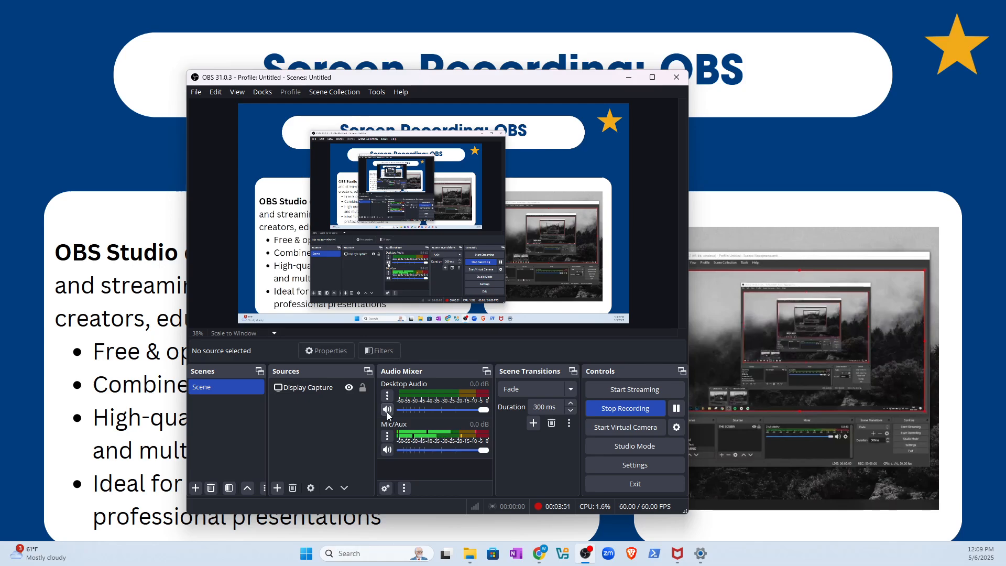
pyautogui.click(388, 410)
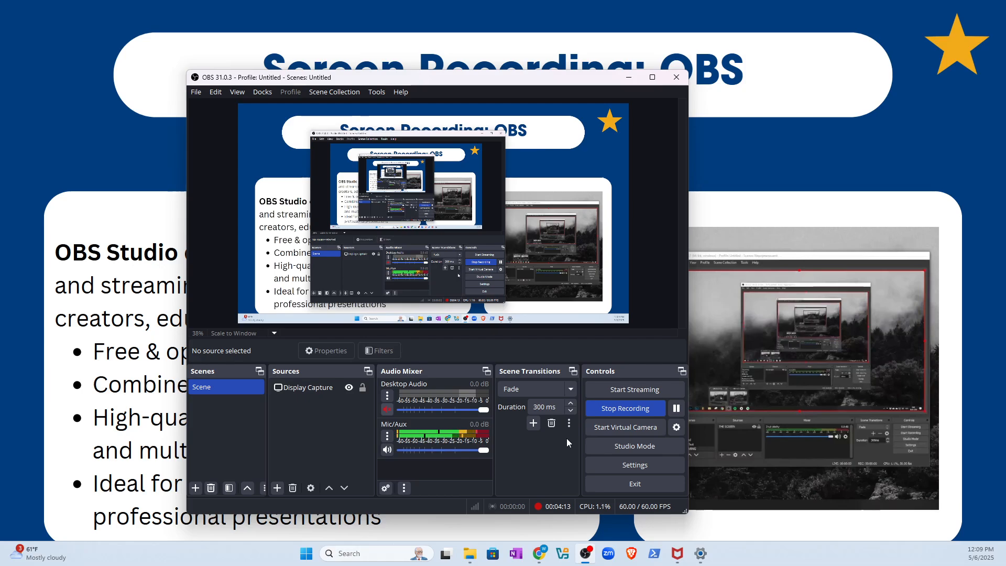
# - Switch to File Explorer, examine the saved recordings in the Videos folder, and minimize the window to return to OBS
pyautogui.moveTo(470, 553)
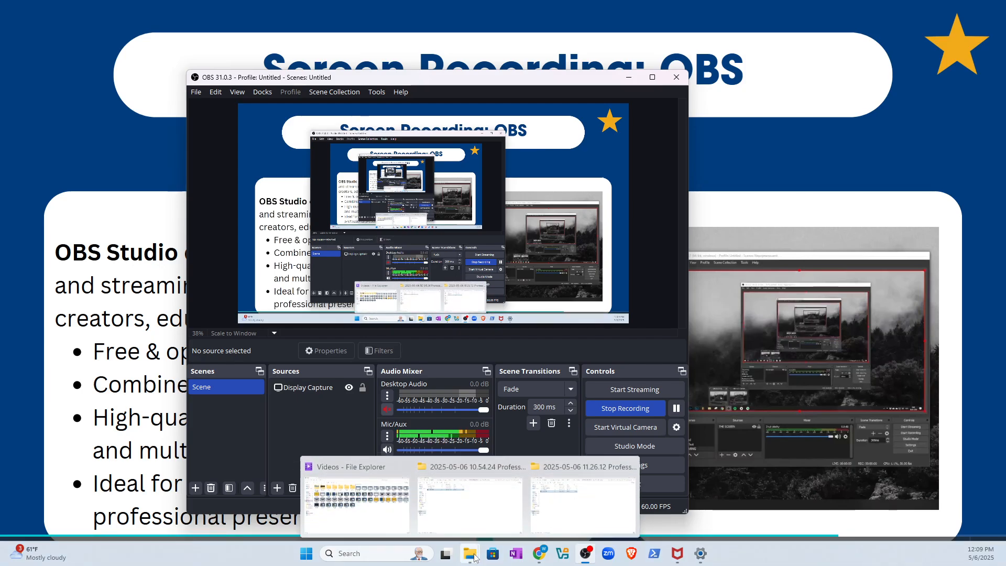
pyautogui.click(389, 520)
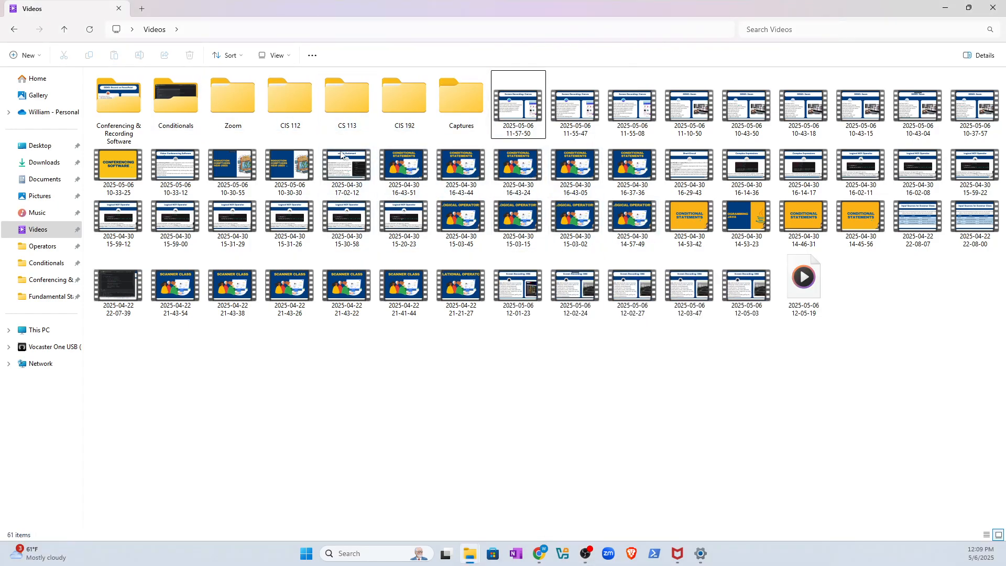
pyautogui.click(43, 211)
pyautogui.click(47, 245)
pyautogui.click(51, 231)
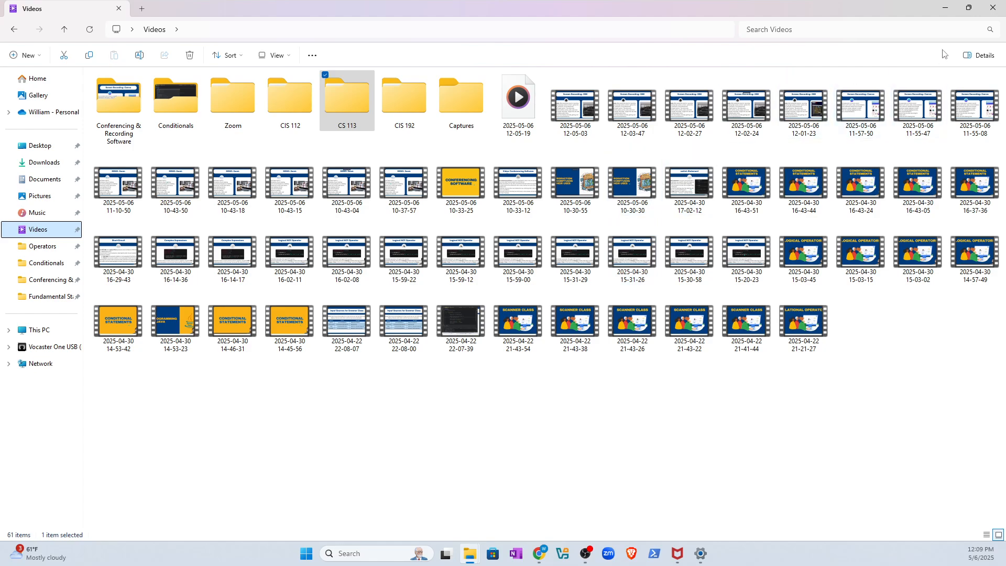
pyautogui.click(946, 7)
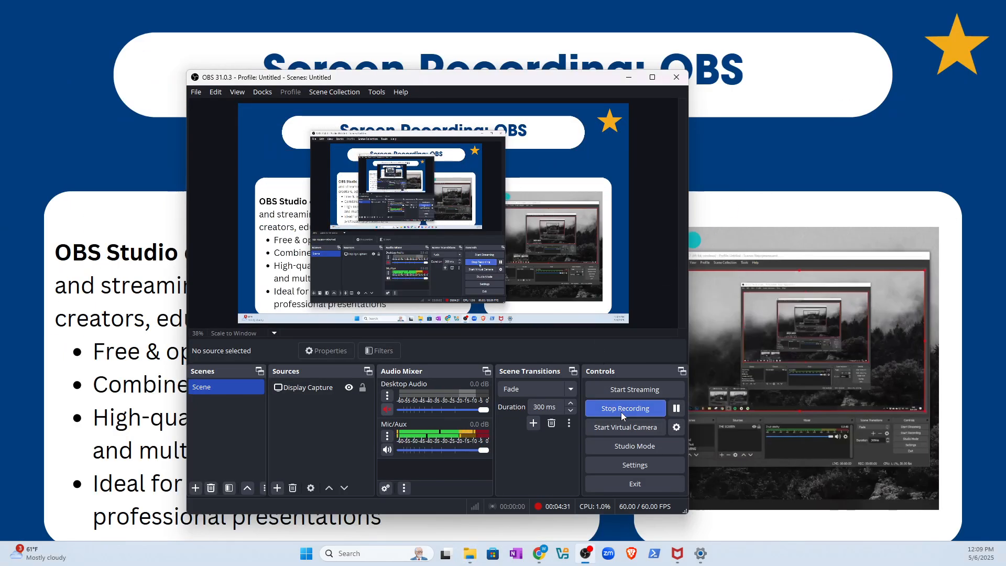